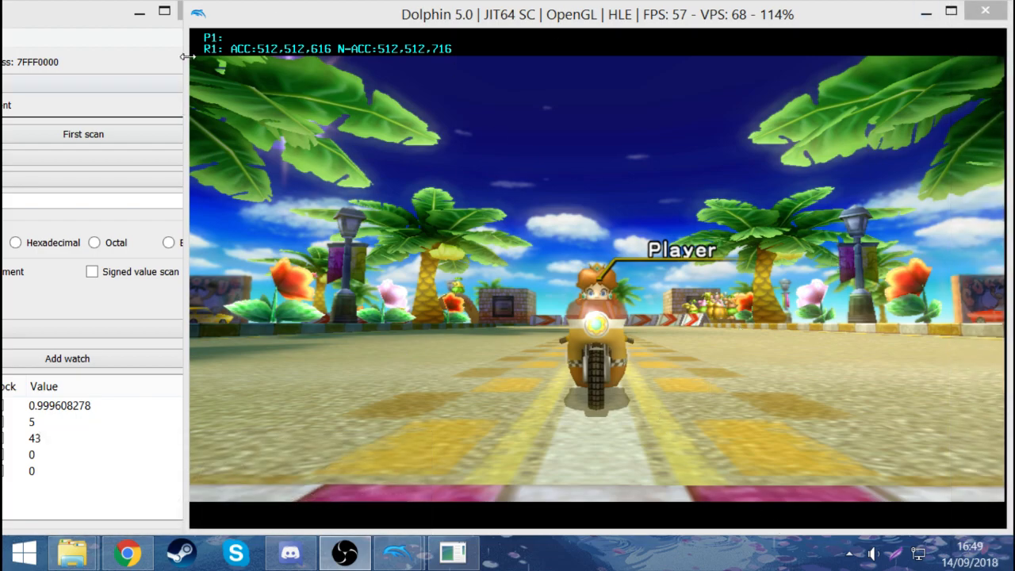
Step: Race off the countdown, then pause and single out race completion 1.01492763 in the watch list
click(595, 321)
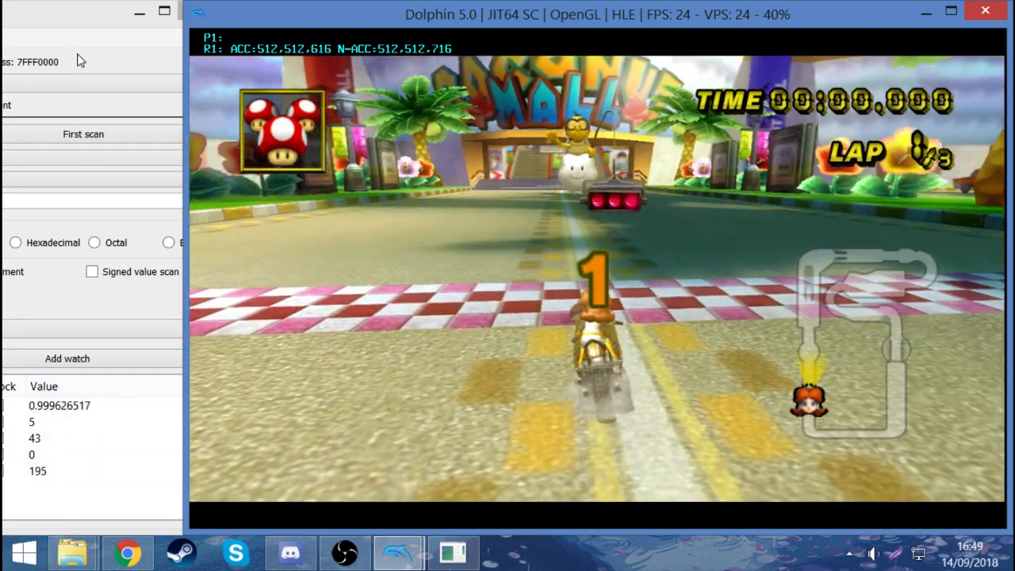
click(95, 242)
click(88, 406)
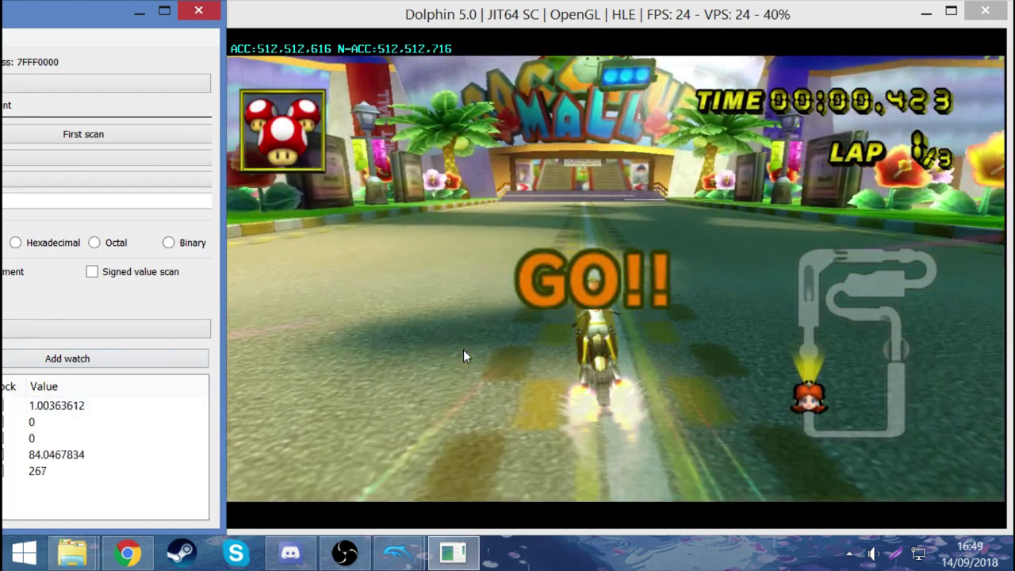
click(463, 350)
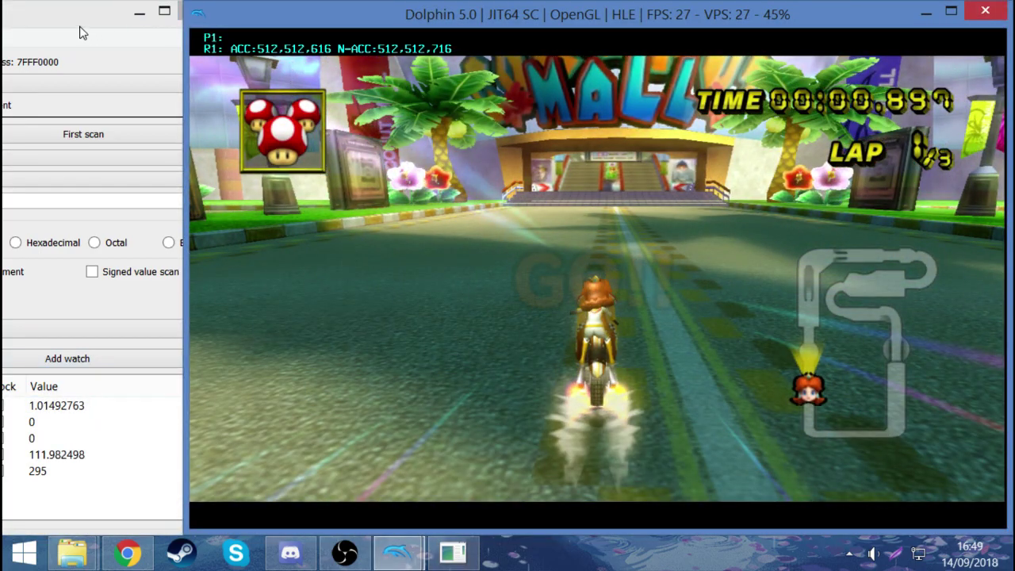
click(82, 32)
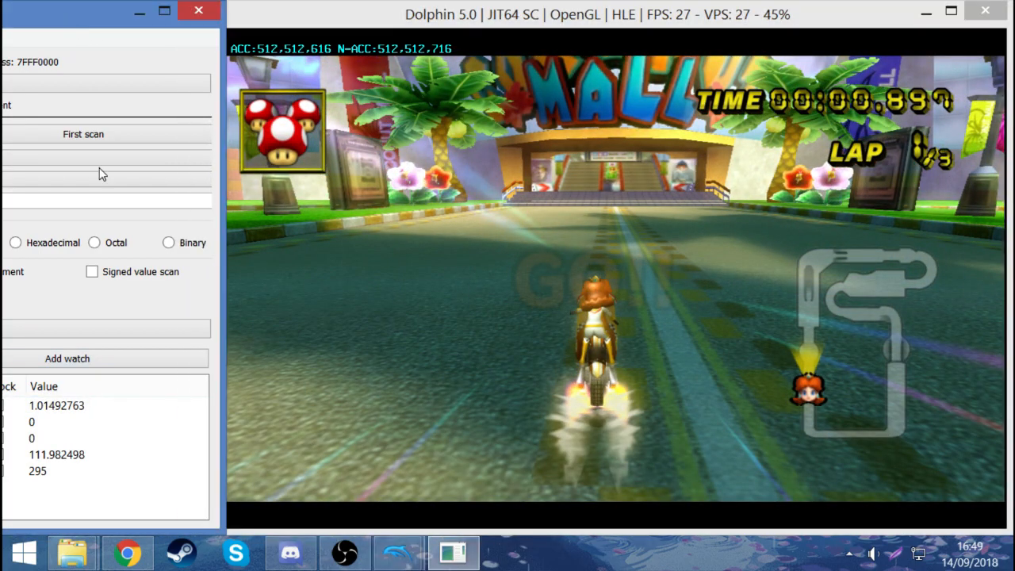
click(79, 406)
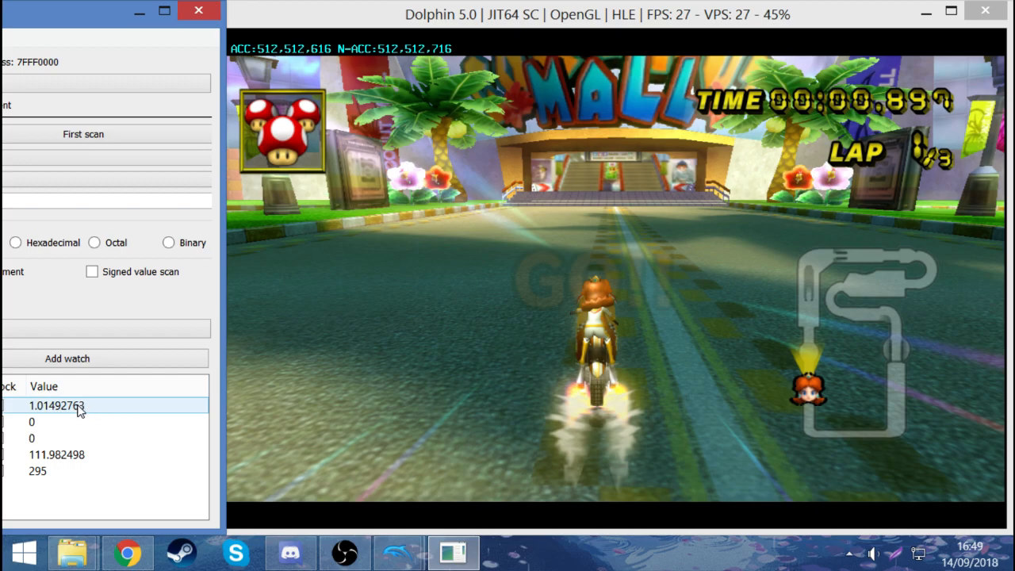
Step: Frame-advance to 0.897 s and show the first three watch rows, race completion 1.01492763
click(70, 421)
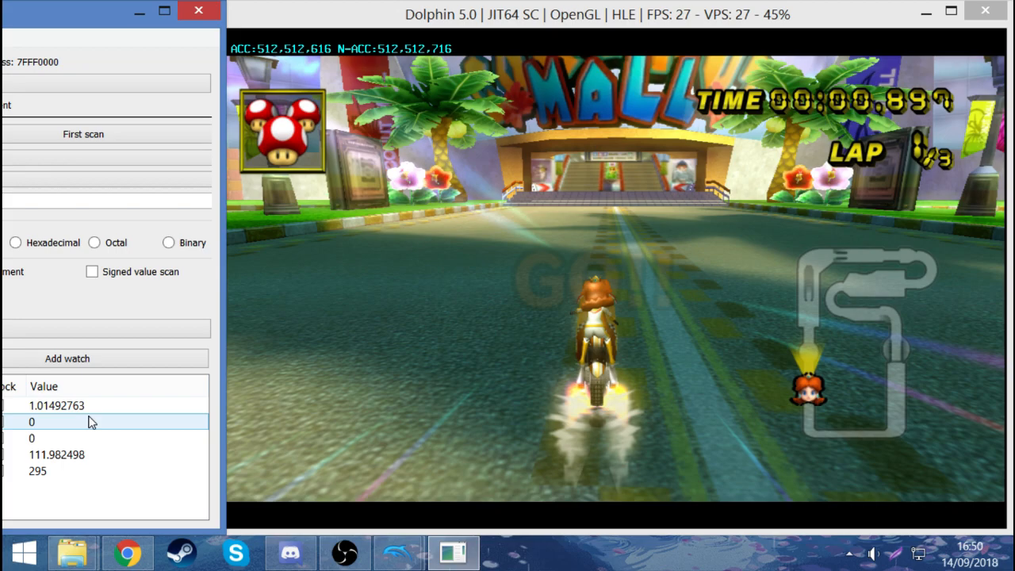
click(55, 436)
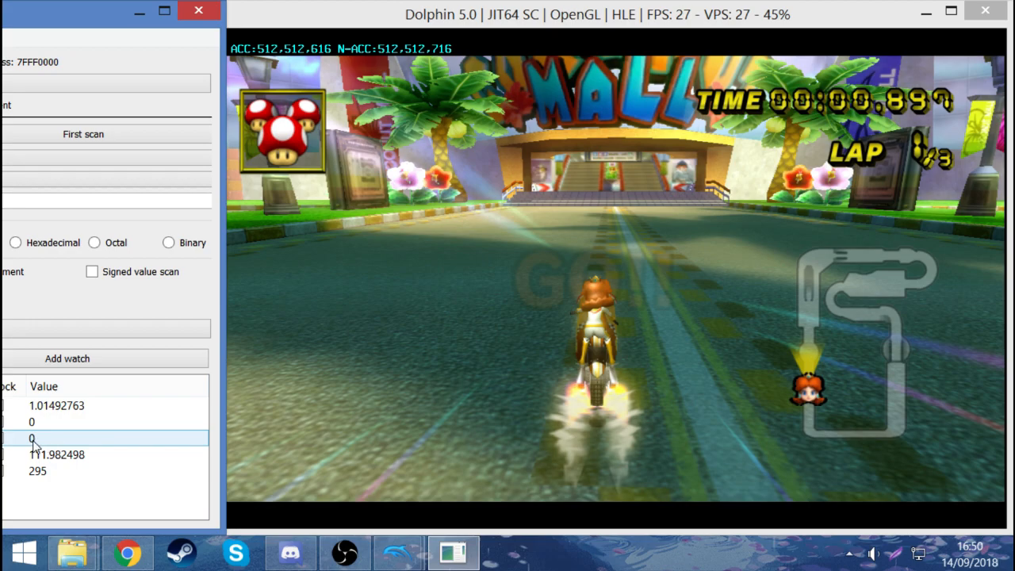
click(44, 425)
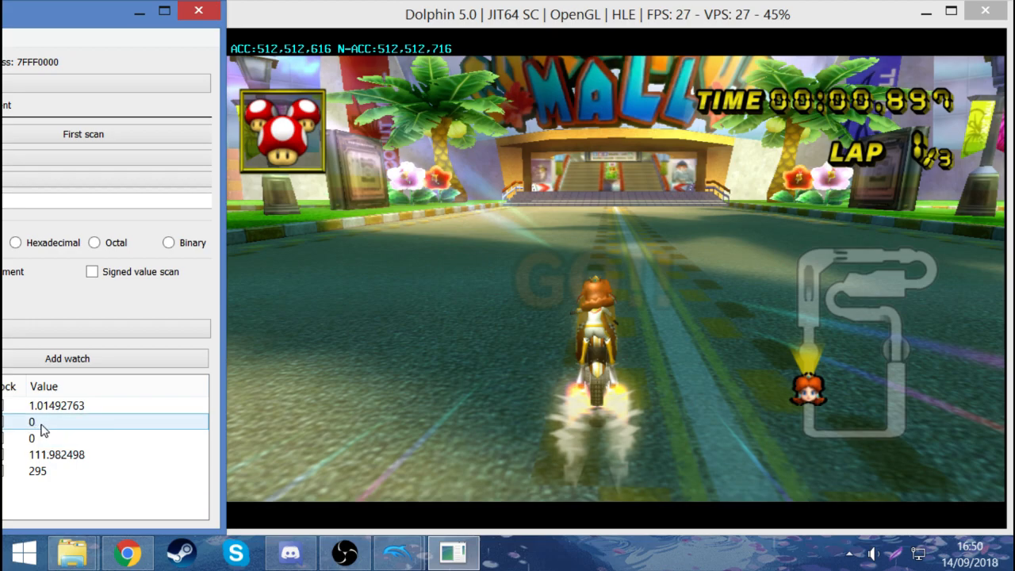
click(57, 406)
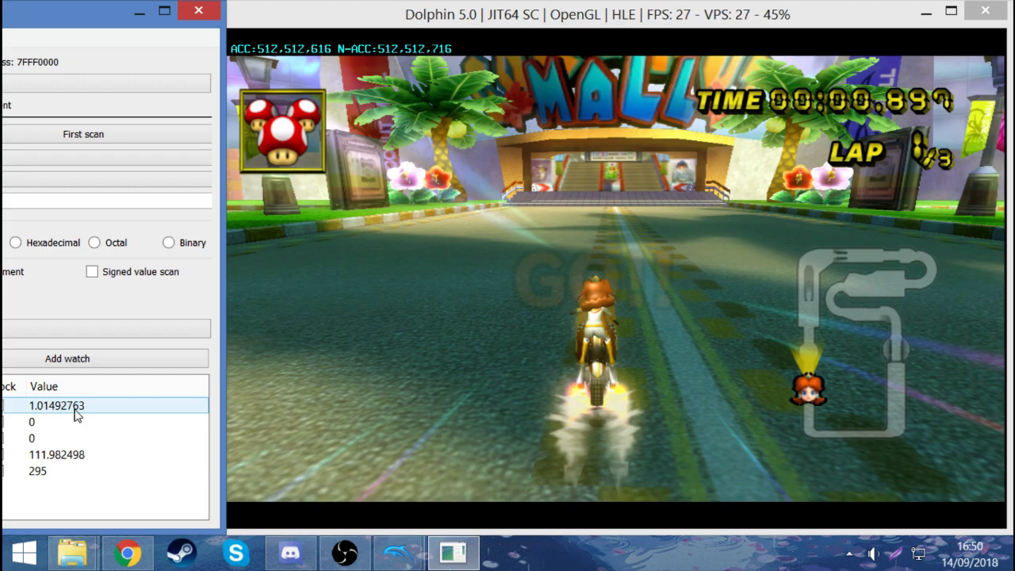
Step: Show the zero checkpoint value and the watched value 111.982498
click(76, 455)
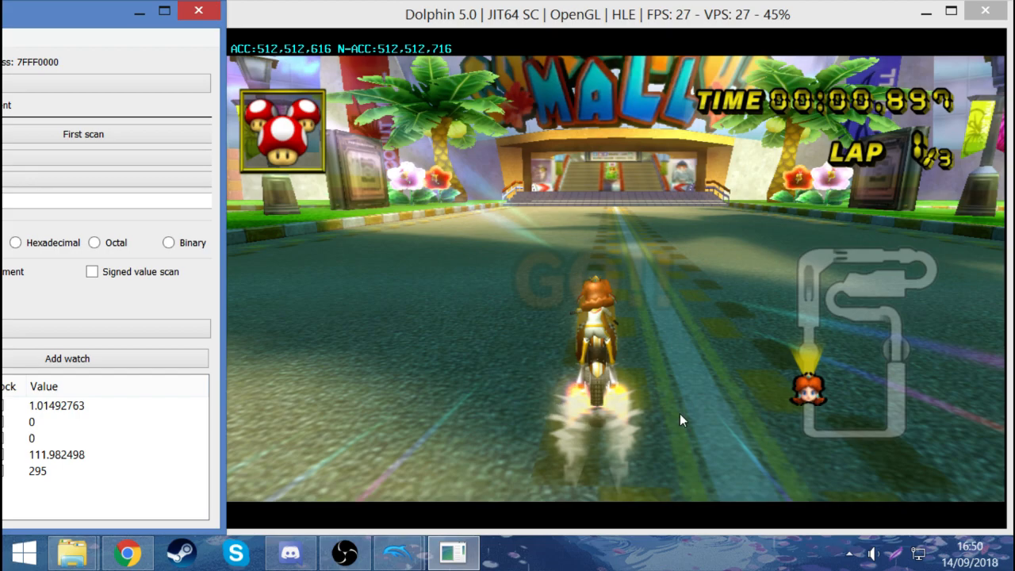
click(75, 438)
click(95, 500)
click(58, 456)
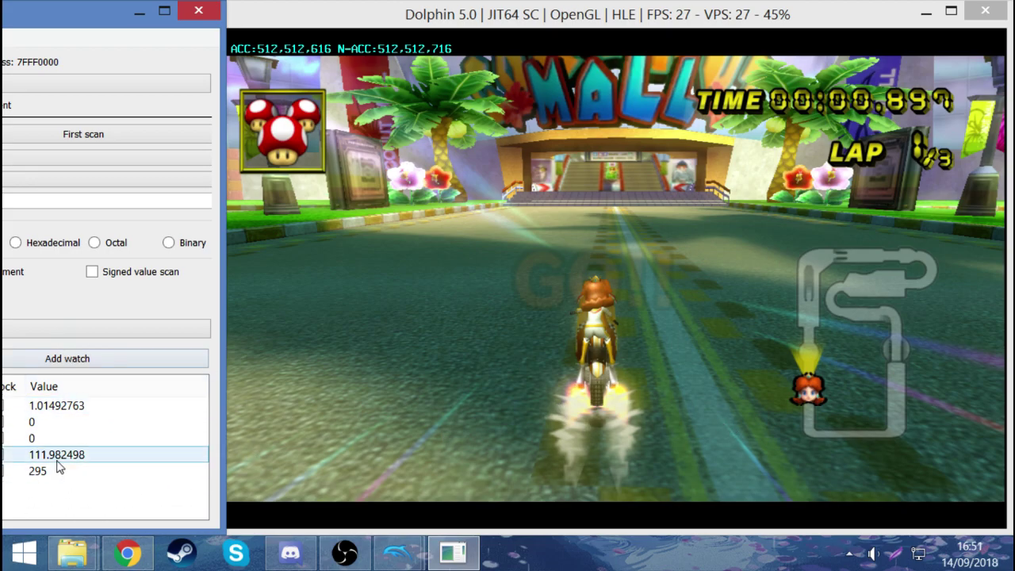
Step: Frame-advance to 8.276 s and show race completion 1.23841023 in the watch list
click(515, 341)
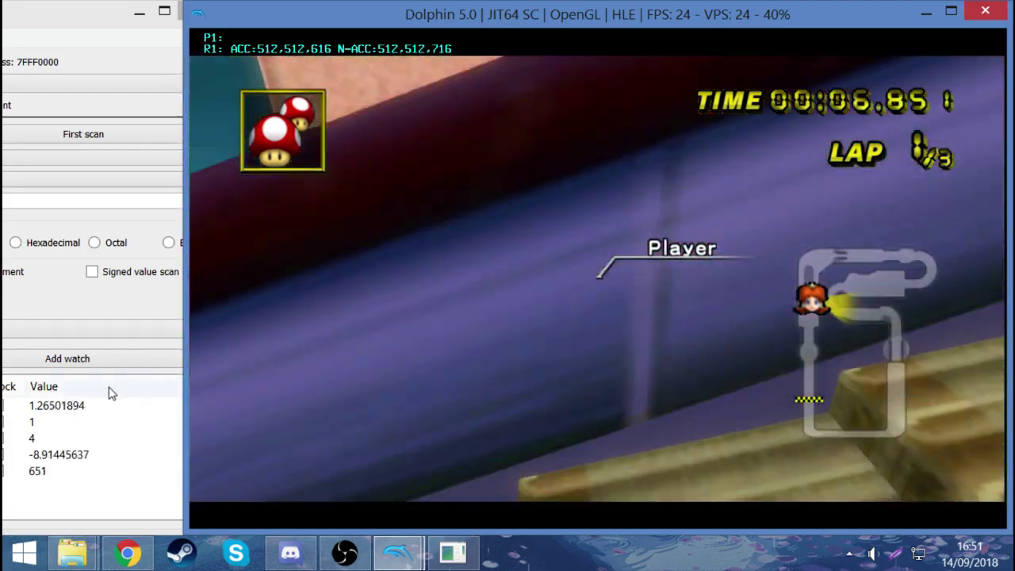
click(104, 423)
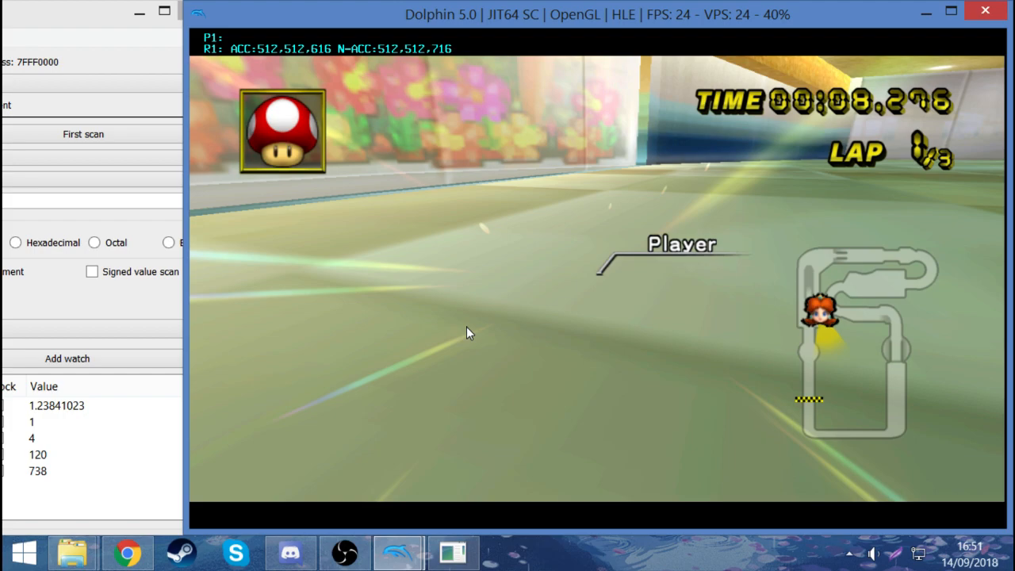
click(40, 405)
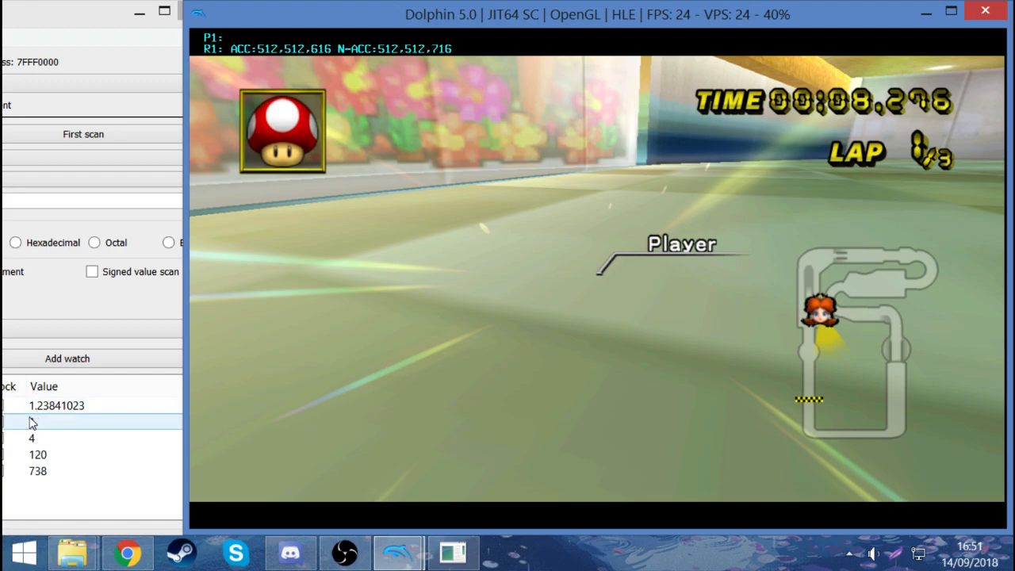
Step: Drive off-road onto the grass until 11.351 s, dropping race completion to 1.05549872
click(704, 361)
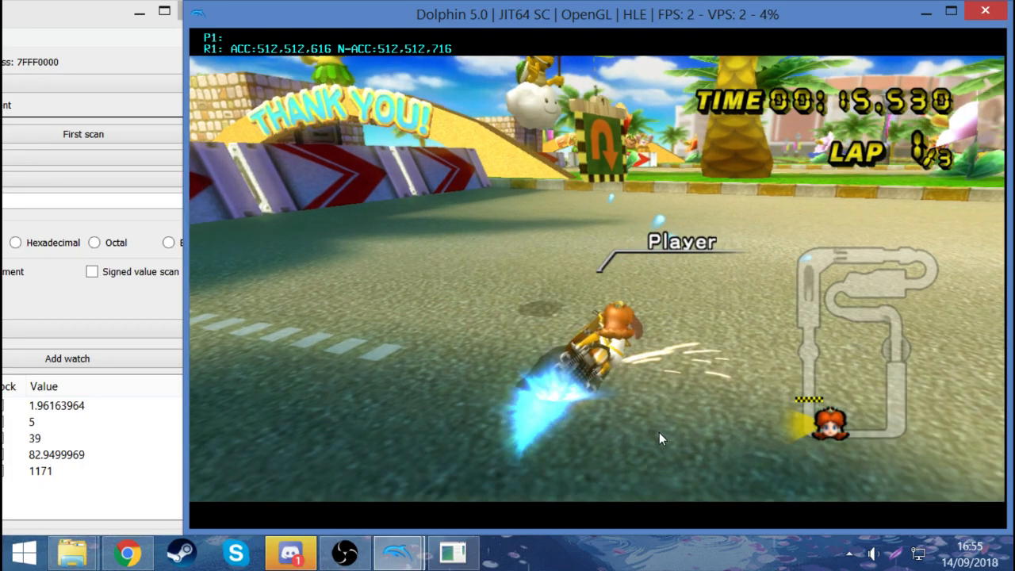
Step: Show checkpoint value 5 and race completion 1.96163964, then frame-advance to 17.924 s before the finish
click(49, 422)
click(100, 407)
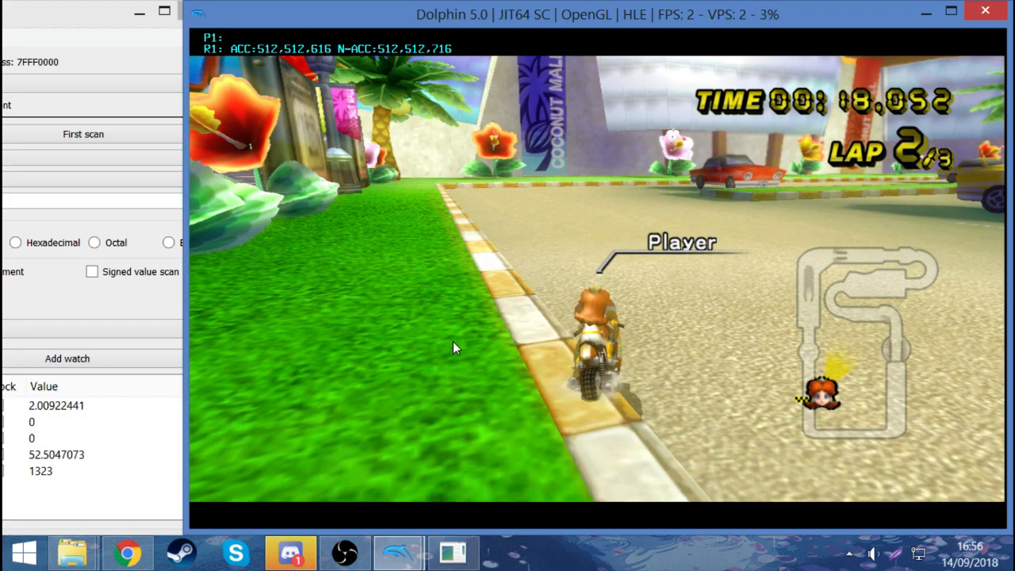
Step: Pause at 18.052 s on lap 2 and single out race completion 2.00922441 after the finish
click(72, 405)
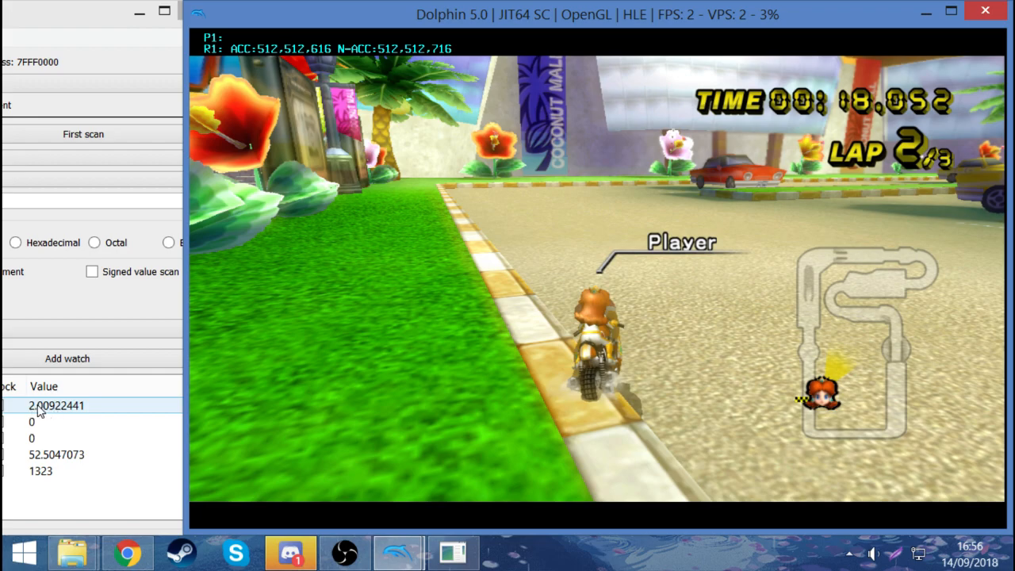
click(595, 354)
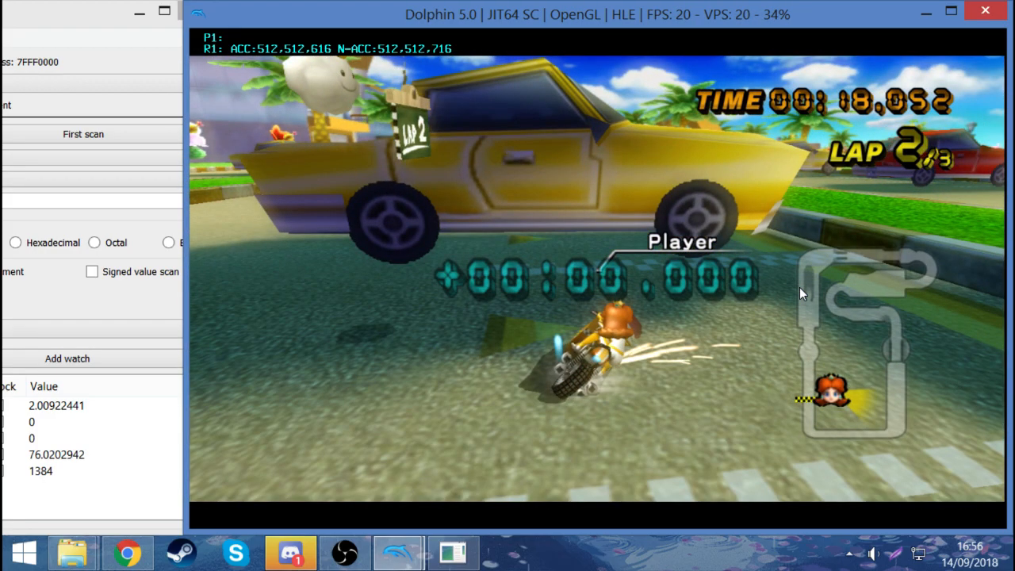
click(56, 405)
click(48, 421)
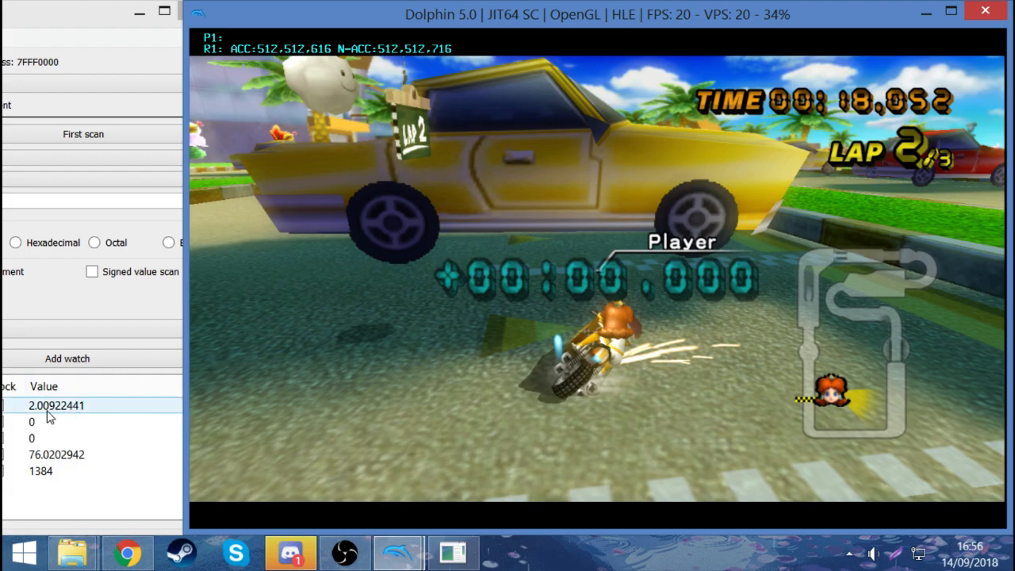
click(575, 329)
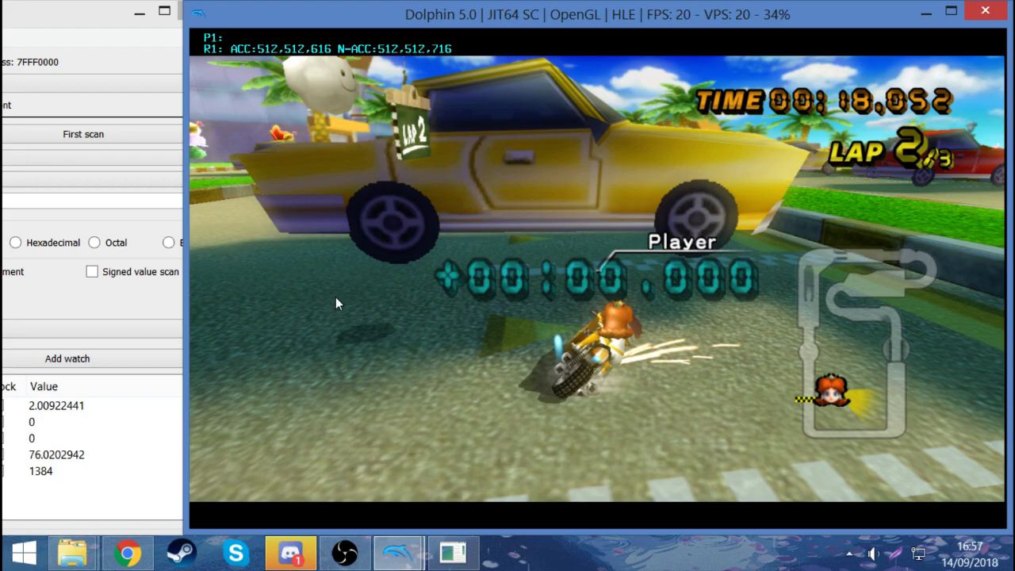
Step: Drive to 24.251 s on lap 2 with race completion reading 2.96116996
click(101, 407)
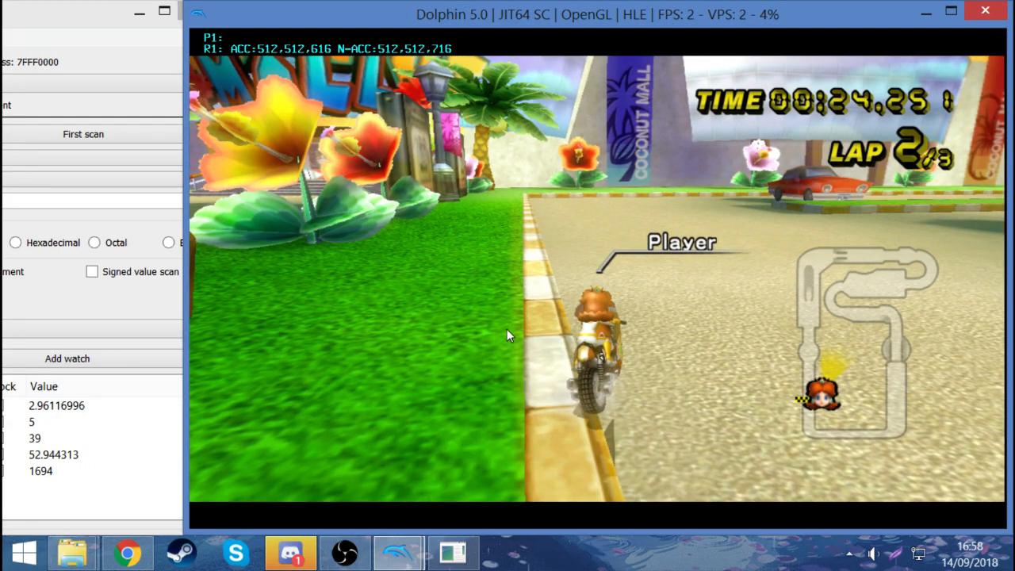
Step: Cross the finish into lap 3 and pause at 27.991 s, race completion 3.00854874
click(40, 406)
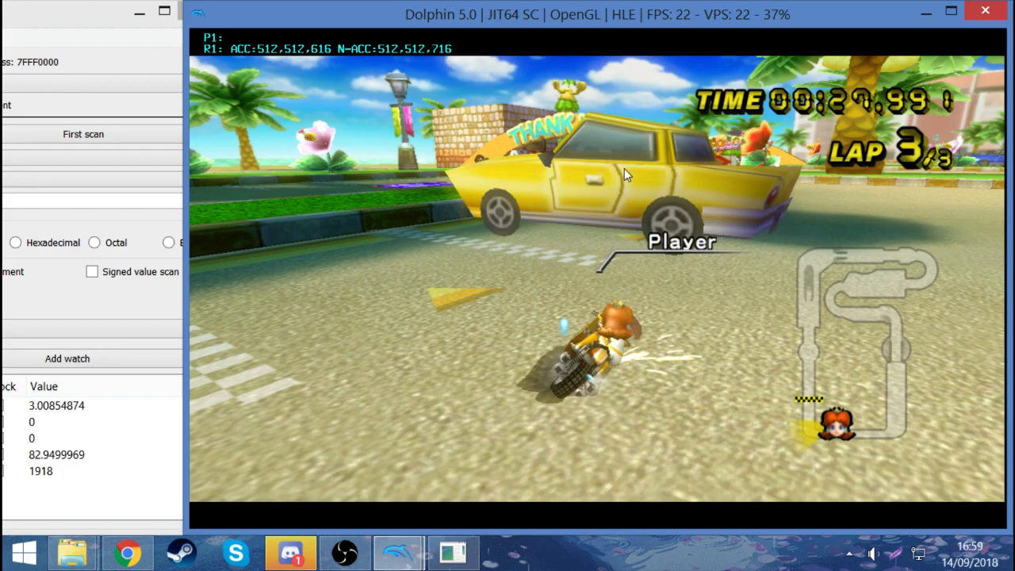
Step: Lap-skip on lap 3 and pause at 30.110 s, race completion jumping past 3.95863152 to 4.02083254
click(35, 460)
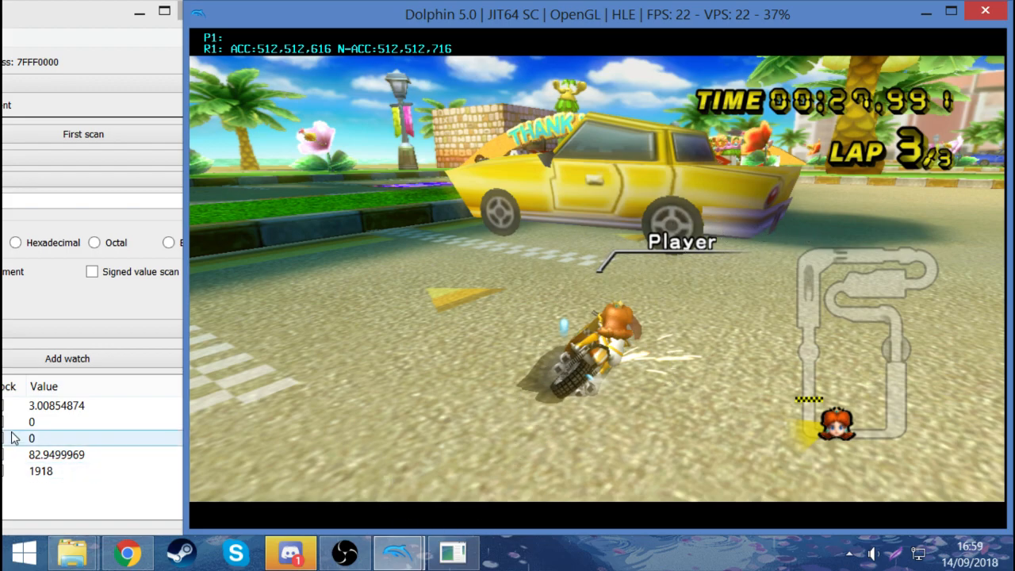
click(35, 428)
click(36, 408)
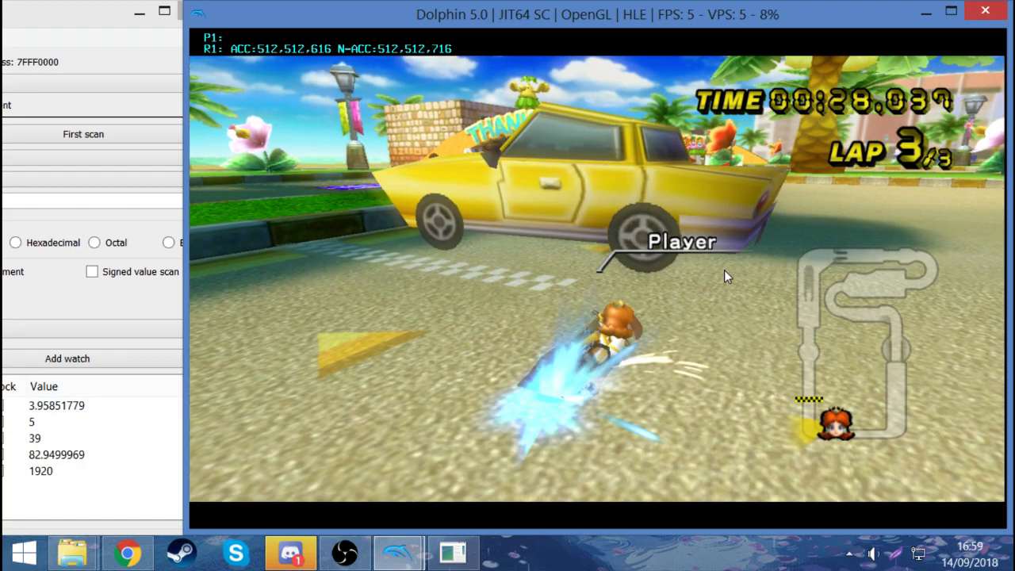
click(36, 422)
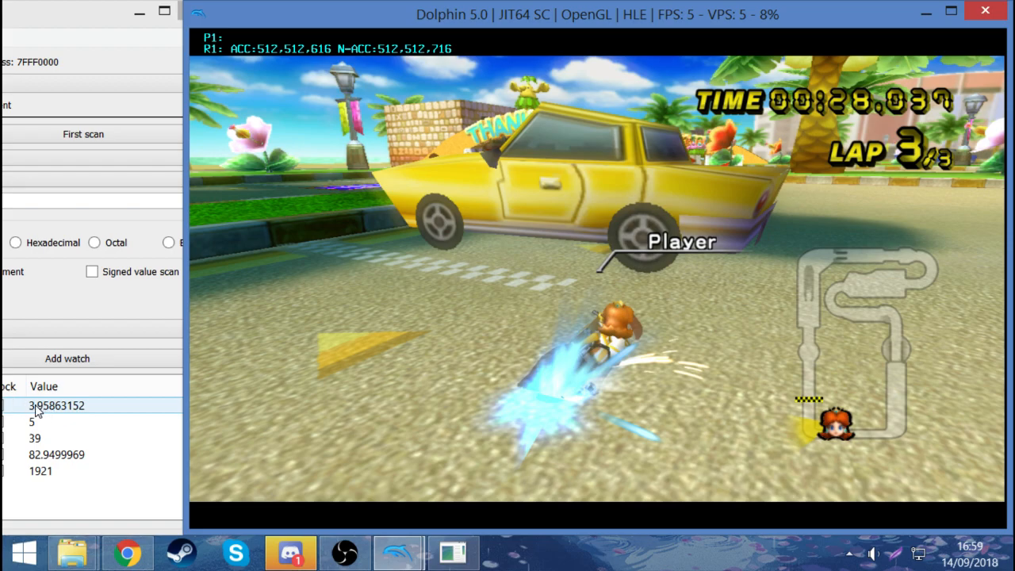
click(676, 270)
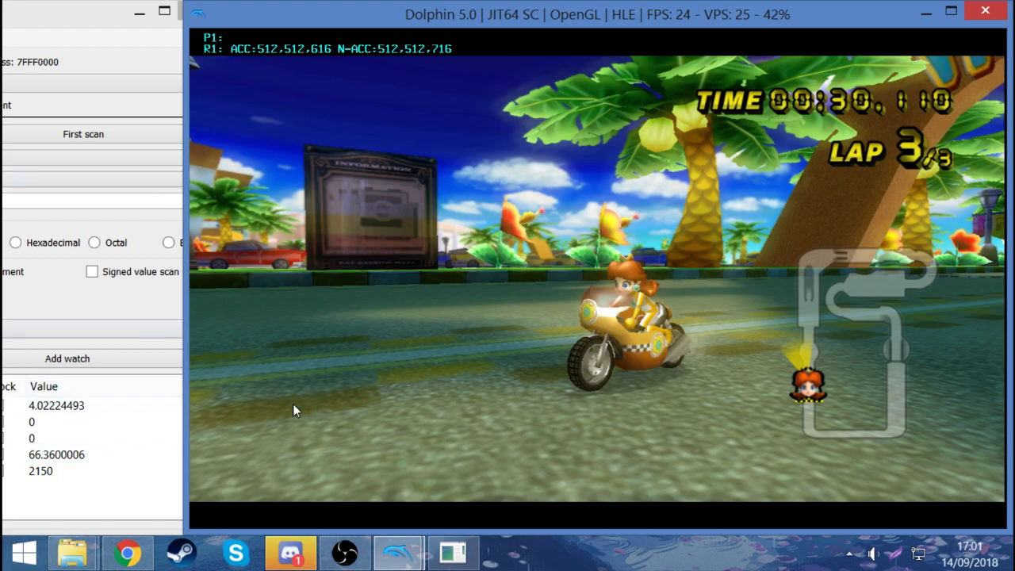
Step: Single out race completion 4.02224493 and the checkpoint value 0 while held at 30.110 s
click(8, 406)
click(154, 421)
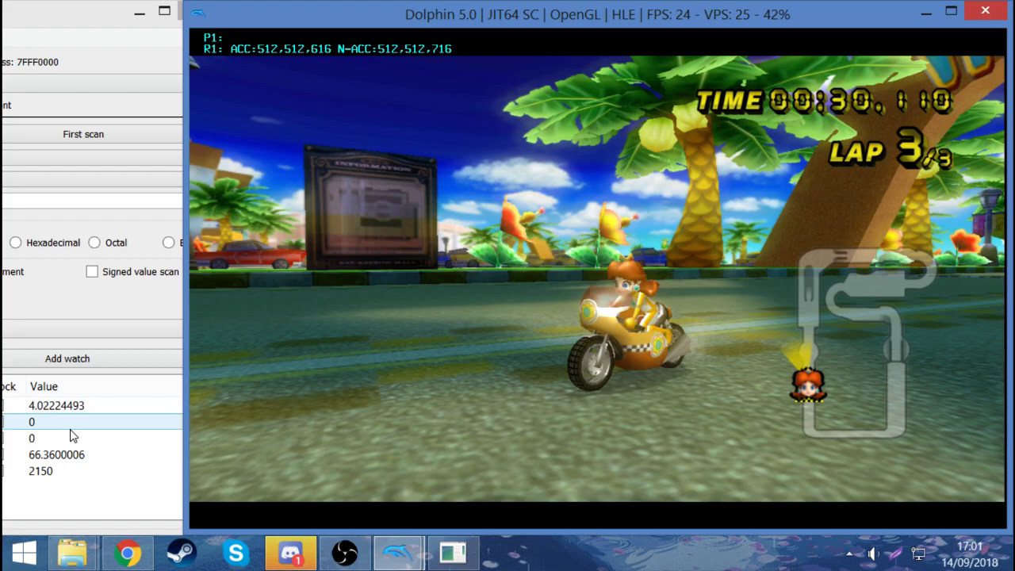